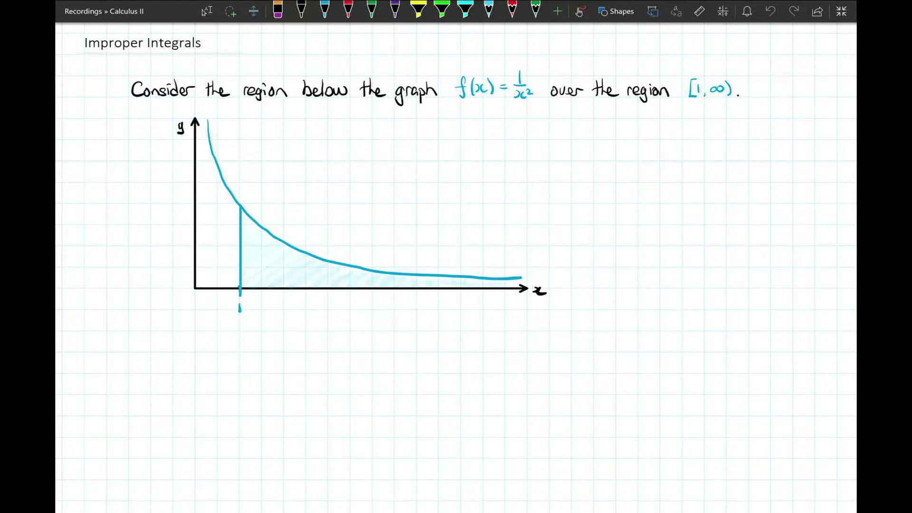
- Switch to the black pen on the Improper Integrals page showing the 1/x² sketch
left_click(301, 11)
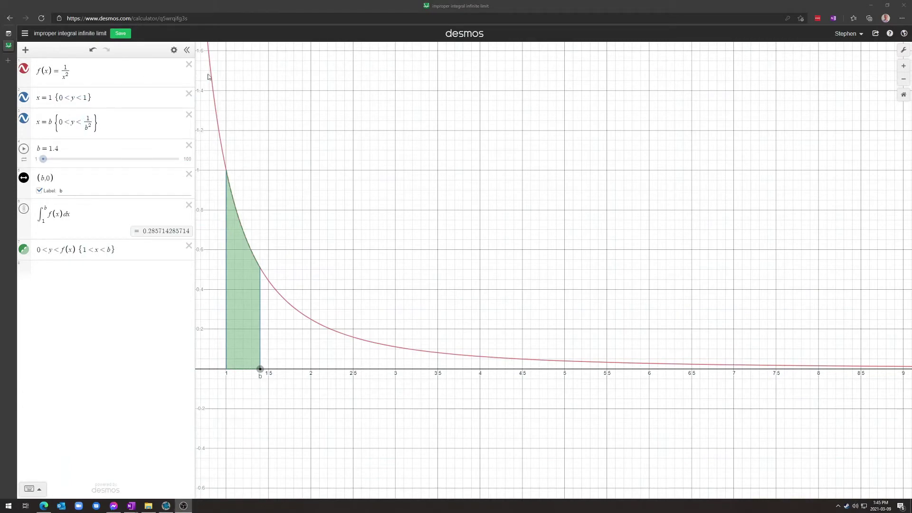
- Drag b from 1.4 past 2 and 6 to 8.51, growing the shaded area under 1/x²
left_click_drag(272, 155, 357, 173)
left_click_drag(256, 107, 247, 83)
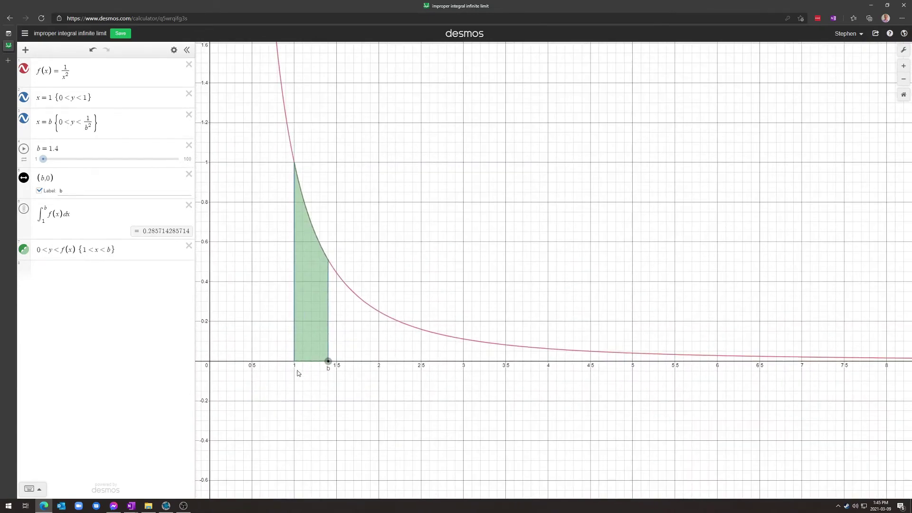
mouse_move(327, 362)
left_mouse_down()
mouse_move(341, 362)
mouse_move(299, 362)
mouse_move(379, 361)
left_mouse_up()
left_click_drag(480, 311, 433, 284)
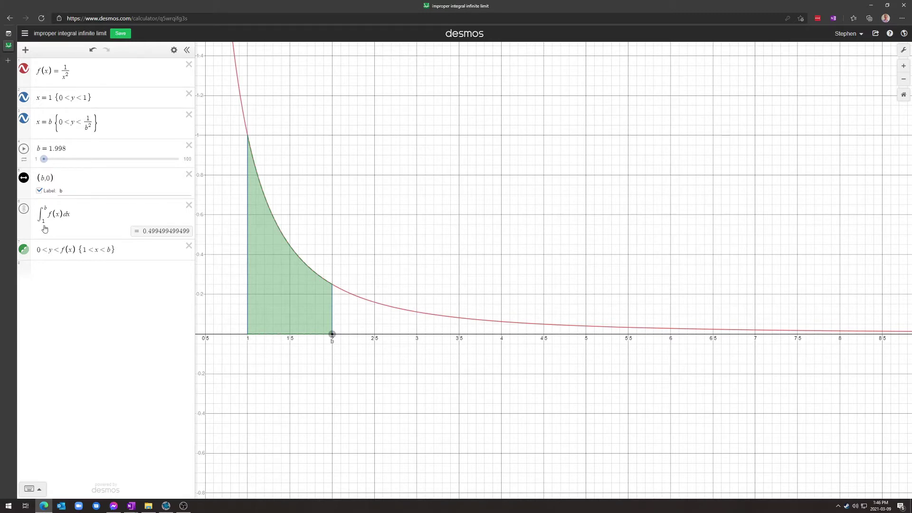
left_click_drag(331, 335, 498, 341)
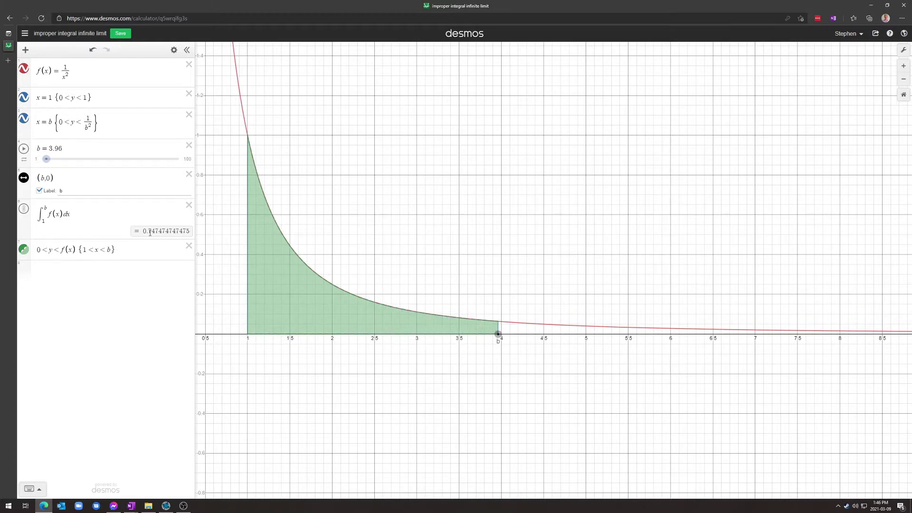
left_click_drag(499, 335, 882, 335)
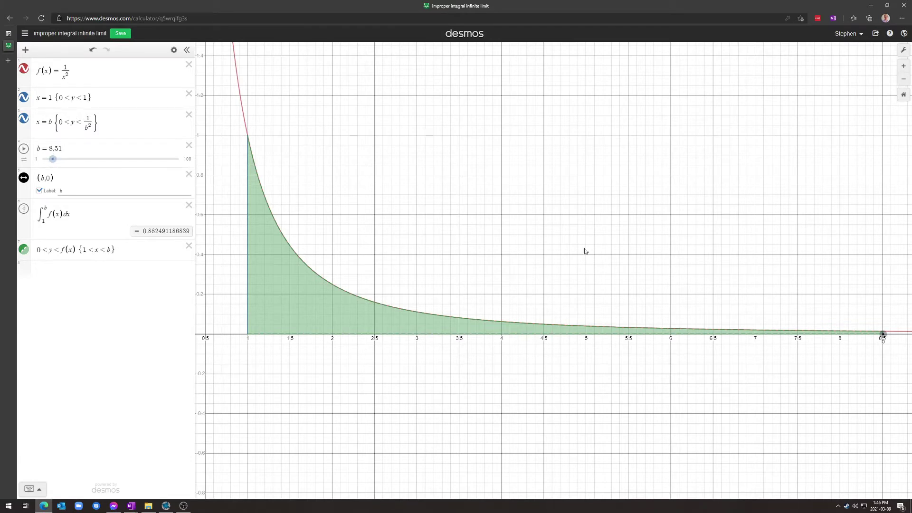
- Zoom out and raise b through 16 and 72 to 100, with the area nearing 0.99
scroll(711, 285, "down", 5)
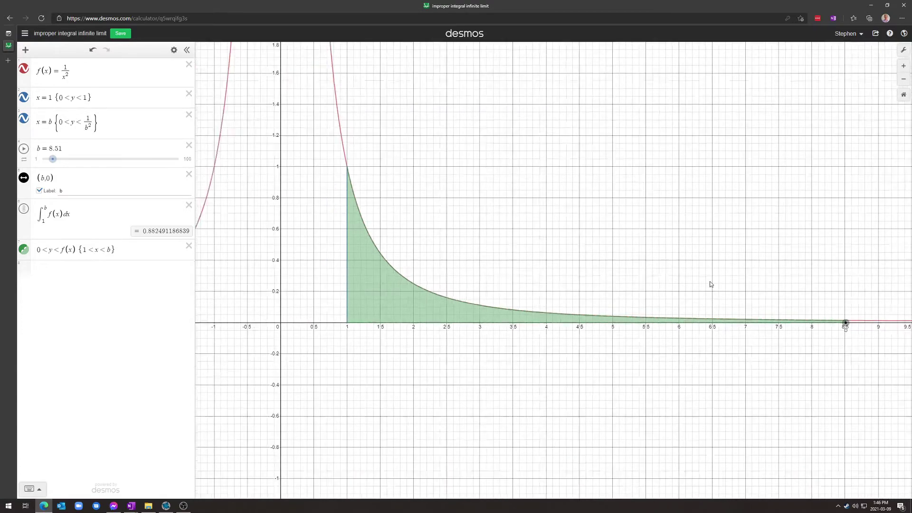
left_click_drag(821, 275, 694, 272)
left_click_drag(896, 268, 707, 264)
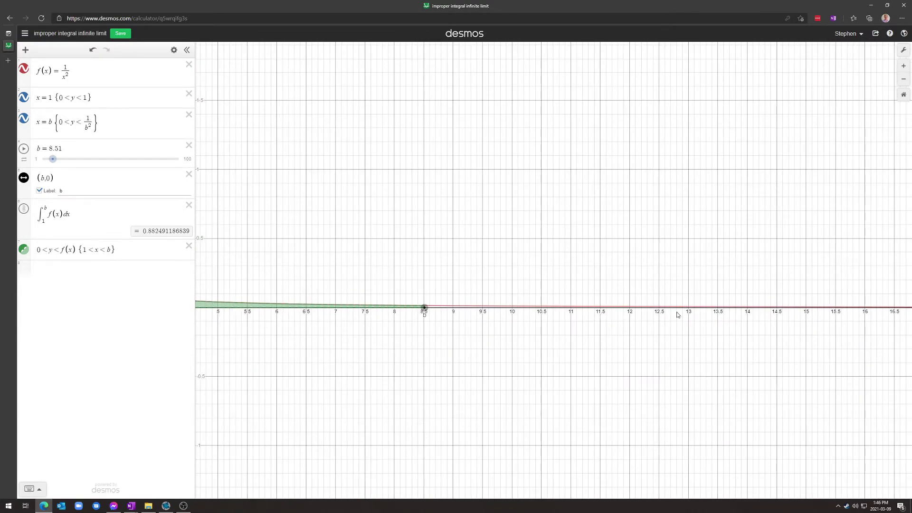
left_click_drag(668, 312, 727, 318)
mouse_move(562, 242)
left_mouse_down()
mouse_move(804, 218)
mouse_move(739, 230)
left_mouse_up()
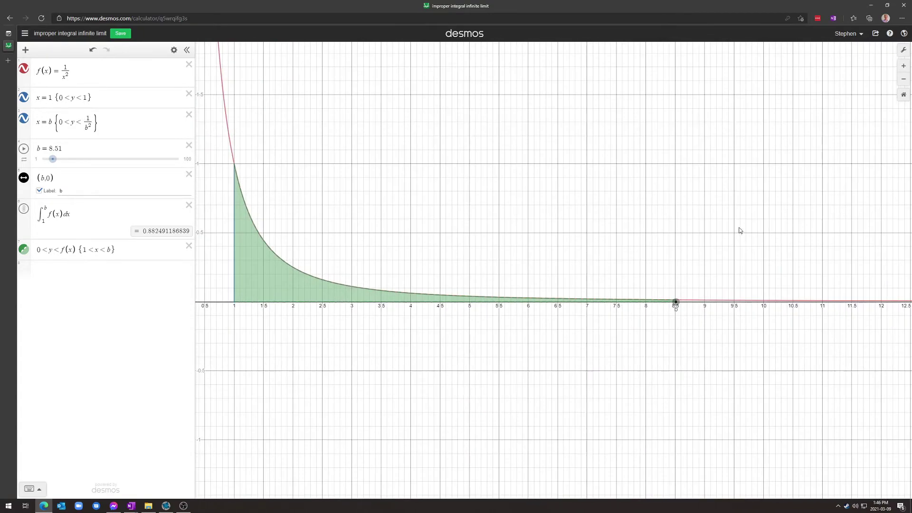
left_click_drag(54, 160, 63, 159)
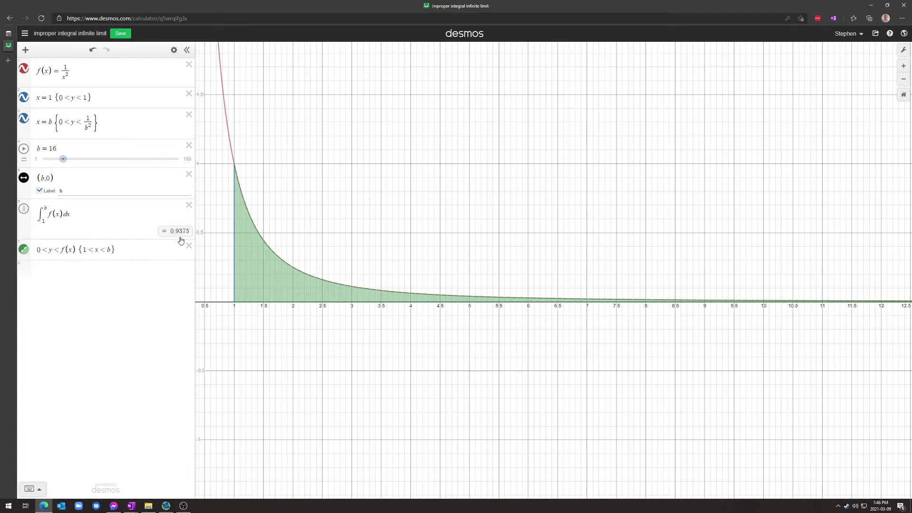
left_click_drag(66, 163, 174, 164)
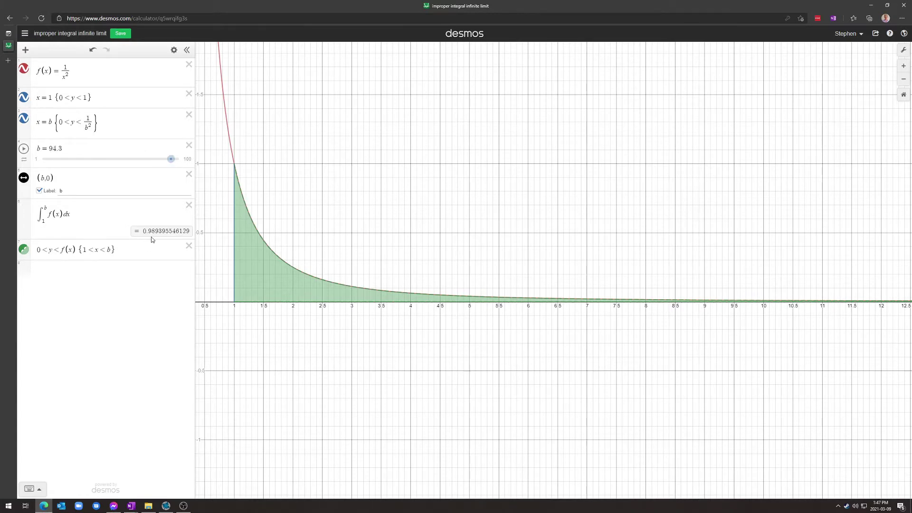
left_click_drag(171, 159, 186, 163)
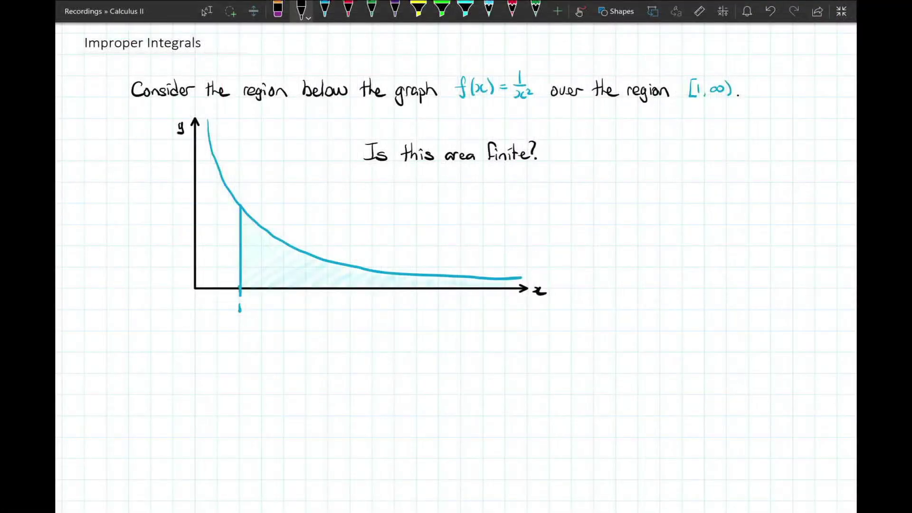
- Handwrite ∫₁^∞ 1/x² dx in blue ink below the sketch's x-axis
left_click(325, 10)
mouse_move(310, 312)
left_mouse_down()
mouse_move(306, 352)
mouse_move(297, 350)
mouse_move(317, 355)
left_mouse_up()
left_click_drag(315, 311, 352, 328)
left_click_drag(341, 338, 360, 340)
left_click_drag(380, 327, 377, 332)
left_click_drag(381, 328, 386, 336)
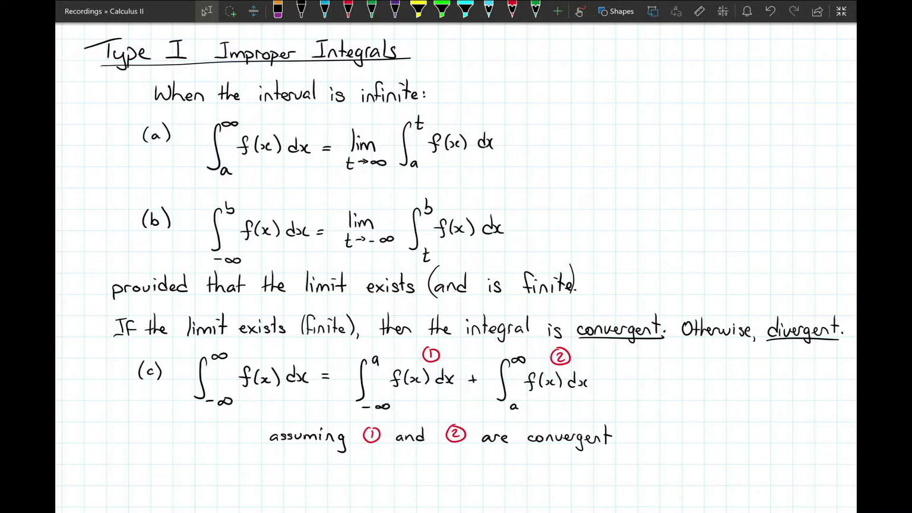
- Switch to the light-blue pen to annotate the Type I definitions
left_click(325, 9)
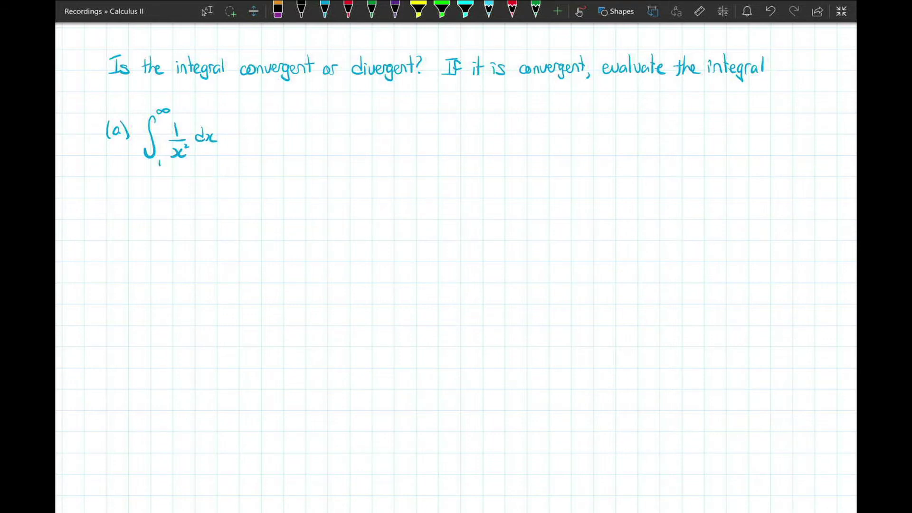
- Write '= ∫₁^t' in red after dx in example (a)
left_click(349, 10)
left_click_drag(240, 132, 246, 133)
mouse_move(240, 134)
left_mouse_down()
mouse_move(272, 124)
mouse_move(264, 154)
mouse_move(282, 159)
left_mouse_up()
mouse_move(284, 110)
left_mouse_down()
mouse_move(251, 183)
mouse_move(291, 89)
mouse_move(255, 114)
mouse_move(337, 138)
left_mouse_up()
- Shift the red integral right, write lim t→∞ before it, and add 1/x² dx
mouse_move(267, 121)
left_mouse_down()
mouse_move(269, 138)
mouse_move(287, 139)
mouse_move(264, 154)
mouse_move(270, 147)
left_mouse_up()
left_click(271, 124)
left_click_drag(273, 147, 284, 149)
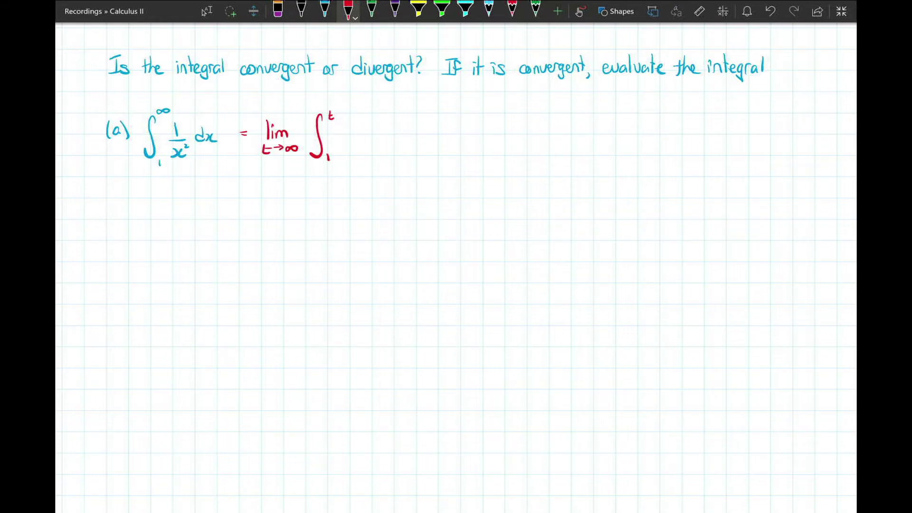
mouse_move(352, 121)
left_mouse_down()
mouse_move(361, 139)
mouse_move(355, 149)
left_mouse_up()
mouse_move(358, 143)
left_mouse_down()
mouse_move(352, 150)
mouse_move(365, 145)
left_mouse_up()
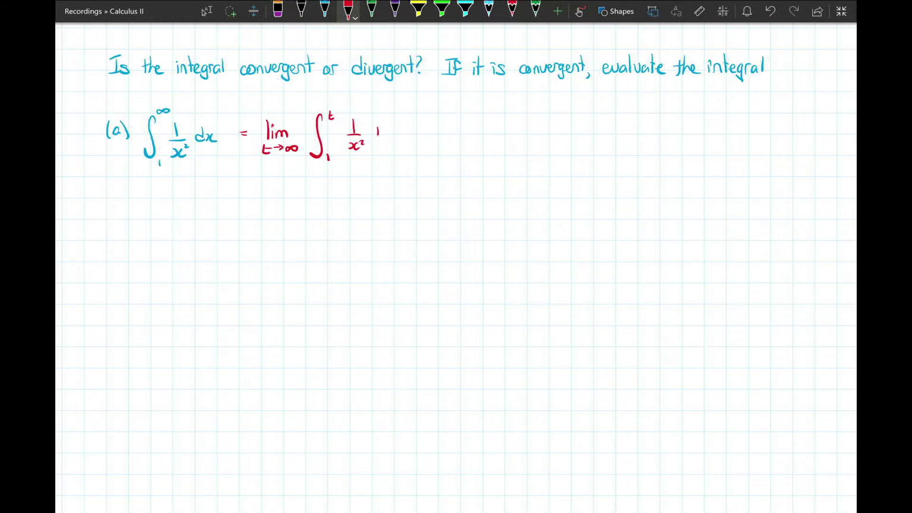